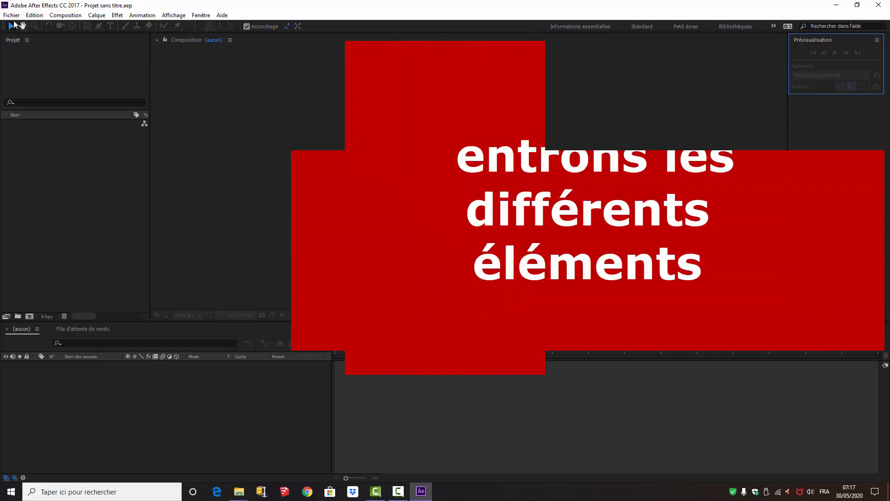
# - Import the video IMG_0837.MOV from the AE first 03 folder as footage (Métrage)
pyautogui.doubleClick(66, 212)
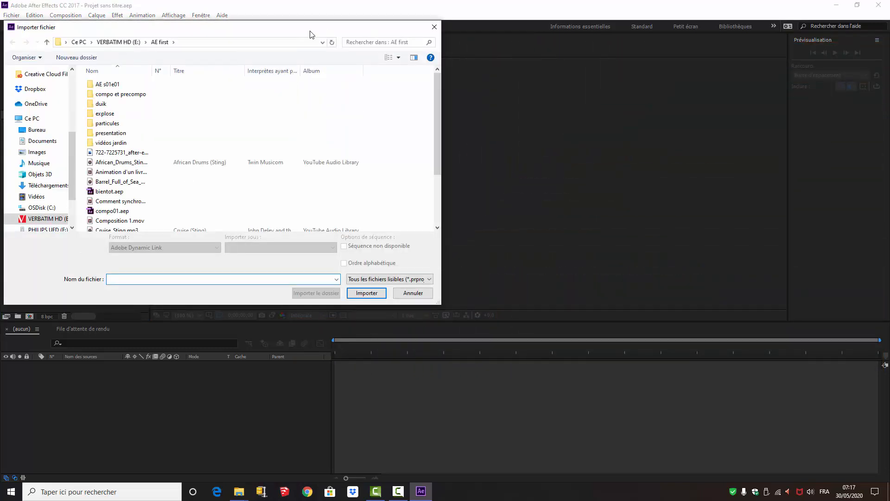
pyautogui.moveTo(311, 34); pyautogui.dragTo(604, 69)
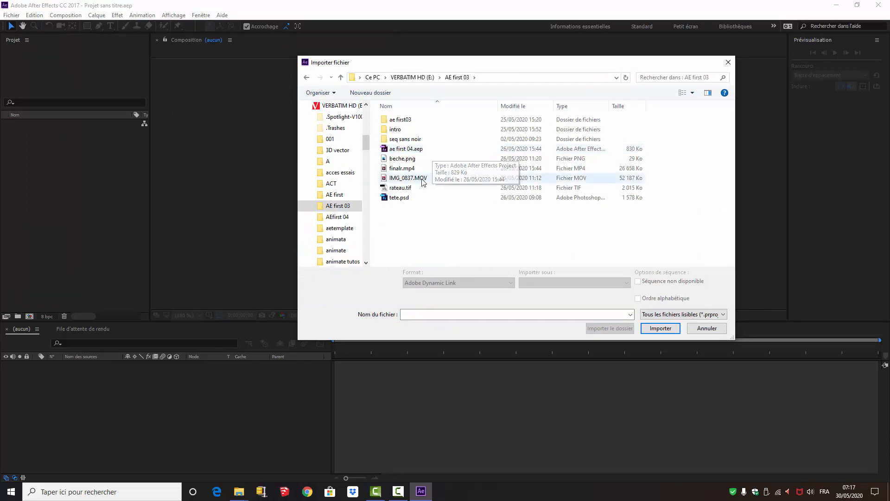
pyautogui.click(402, 180)
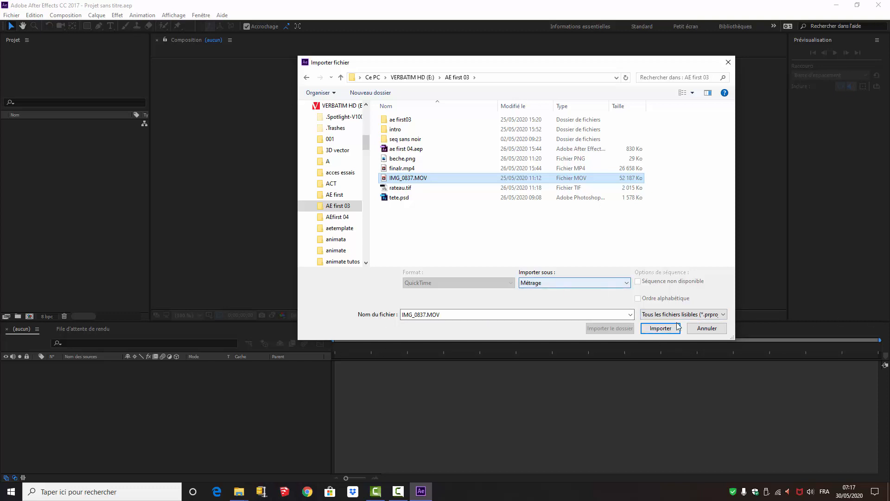
pyautogui.click(661, 328)
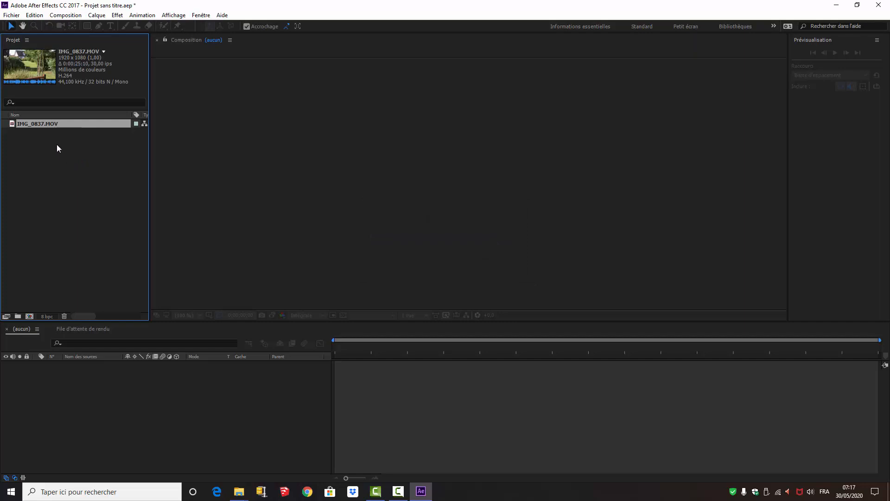
# - Create a composition from the IMG_0837.MOV footage and rename it vidéo in the composition settings
pyautogui.moveTo(34, 123); pyautogui.dragTo(30, 316)
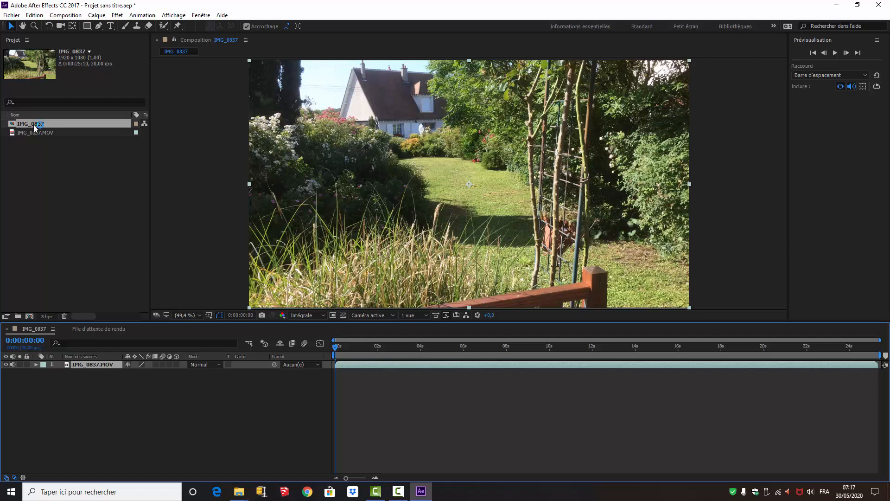
pyautogui.rightClick(33, 125)
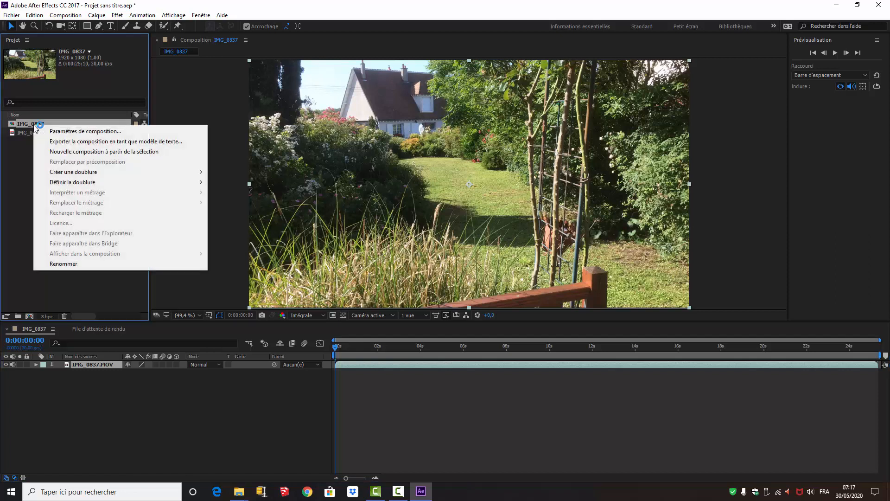
pyautogui.click(69, 129)
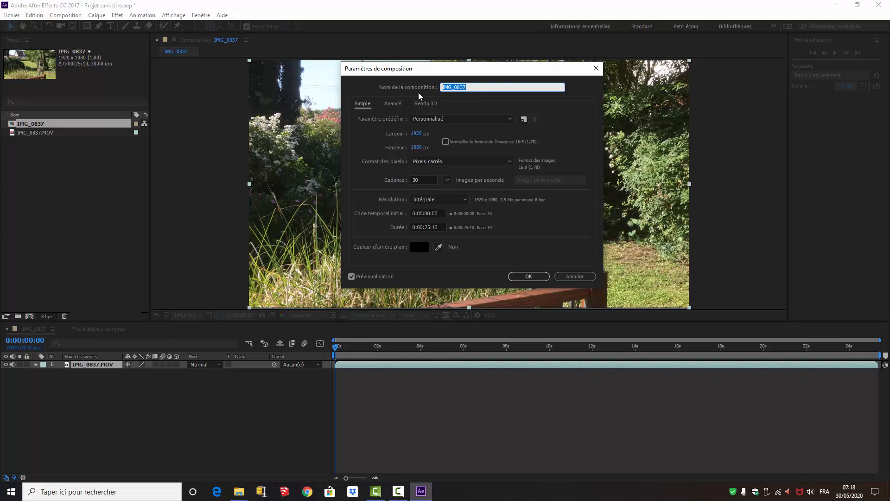
pyautogui.write('vidéo')
pyautogui.press('Return')
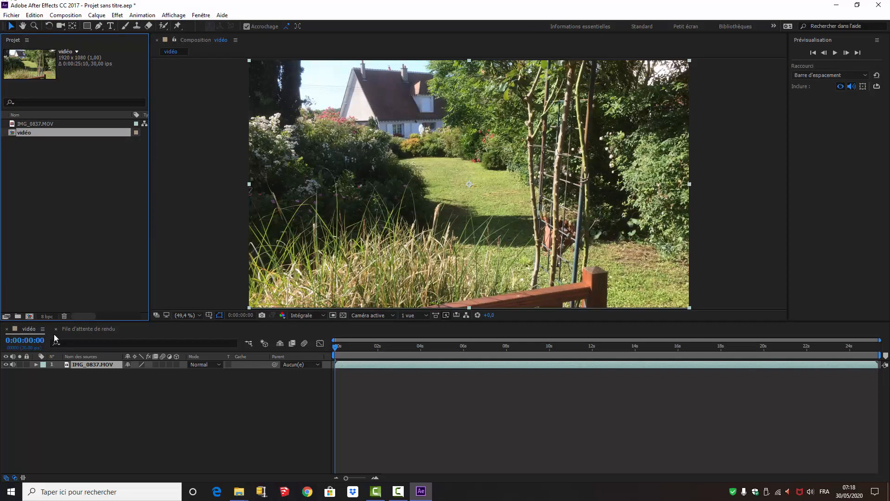
# - Create a project folder named Vidéos and move the IMG_0837.MOV footage and the vidéo composition into it
pyautogui.click(18, 316)
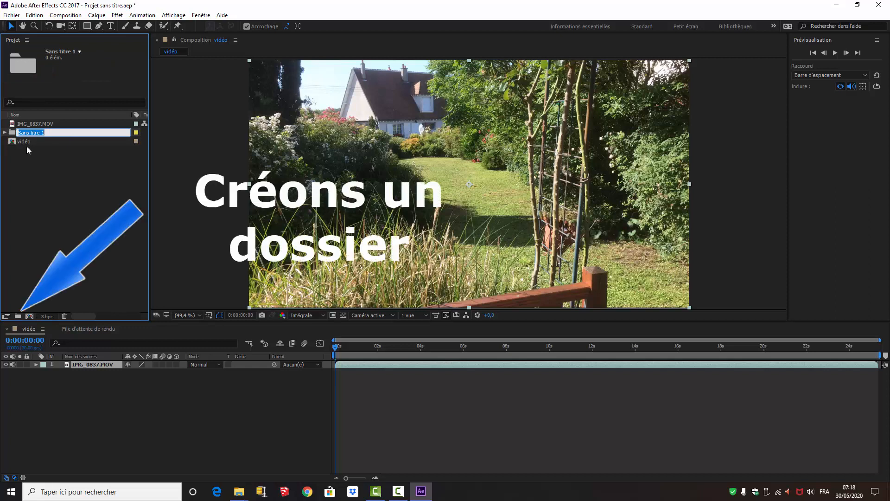
pyautogui.write('Vid')
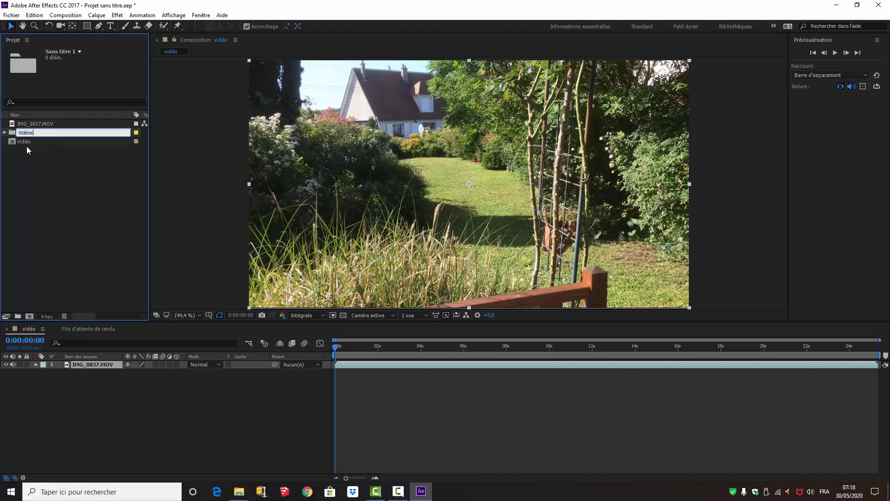
pyautogui.write('éos')
pyautogui.click(57, 185)
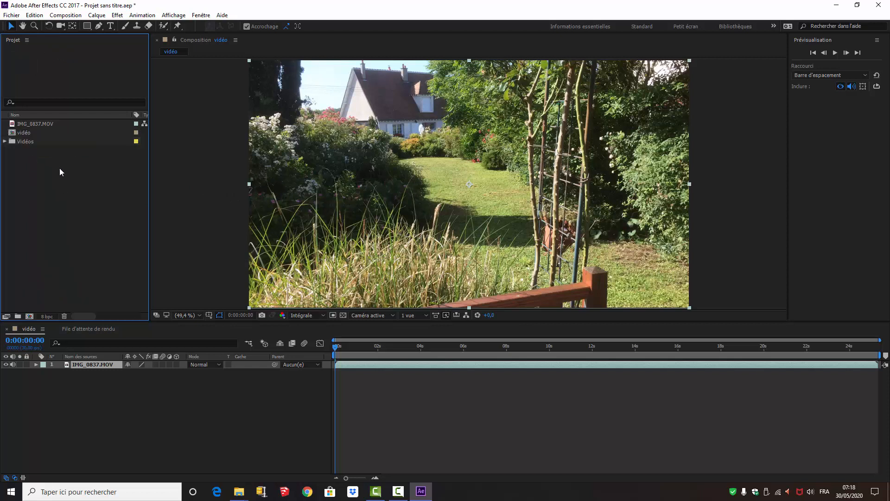
pyautogui.moveTo(16, 133); pyautogui.dragTo(56, 142)
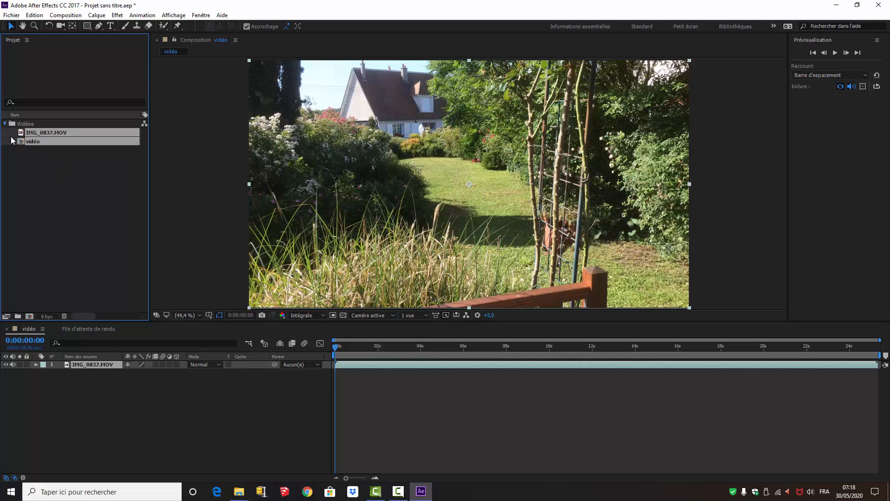
pyautogui.click(5, 124)
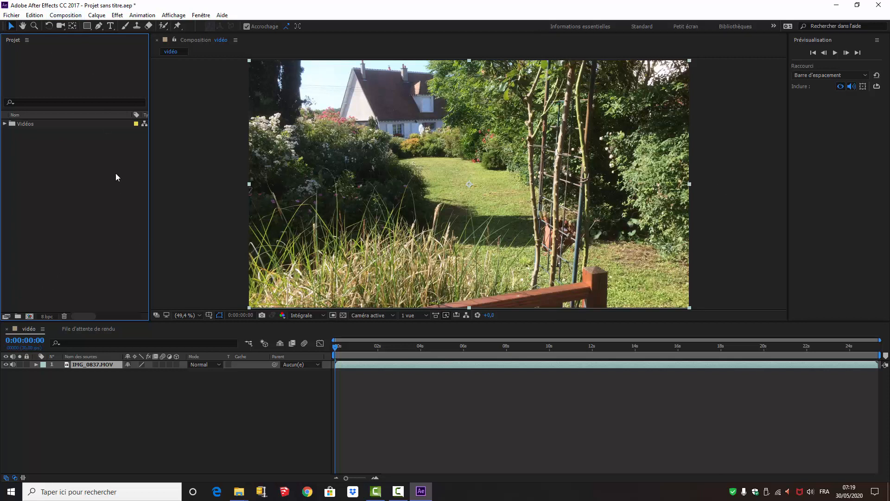
# - Import tete.psd as "Composition – Conserver les tailles de calque" with editable layer styles, and inspect its imported layers folder
pyautogui.doubleClick(55, 219)
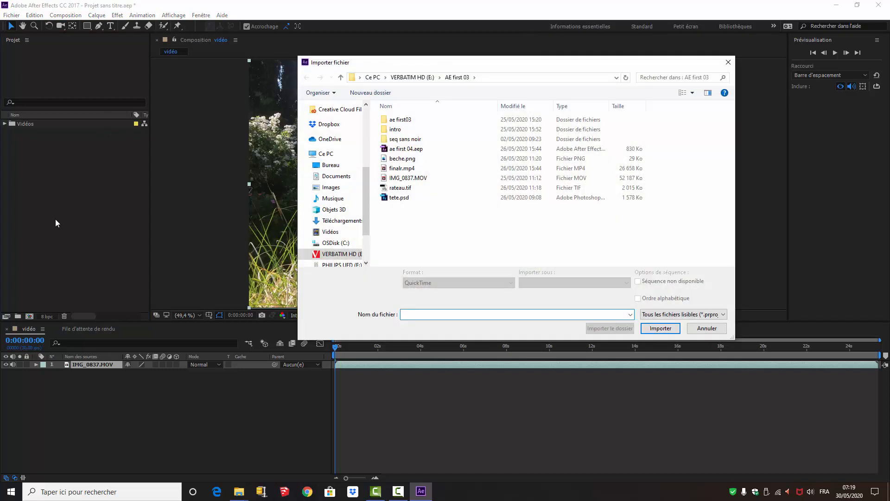
pyautogui.click(401, 199)
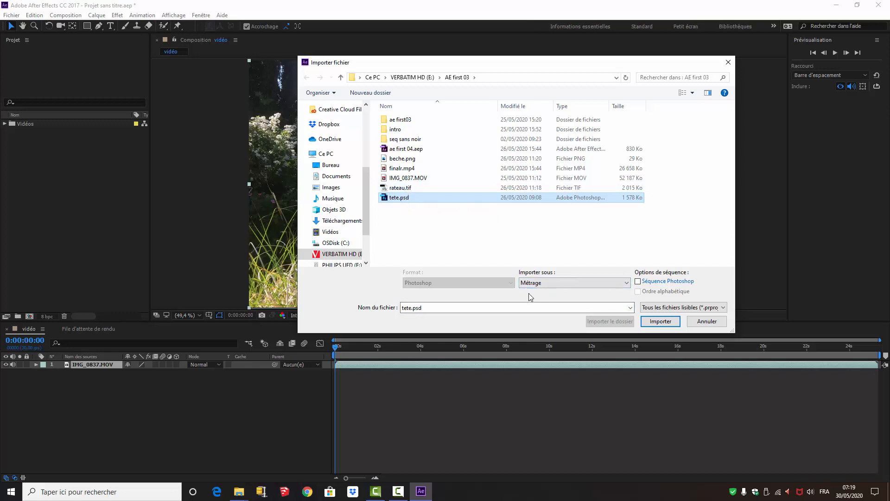
pyautogui.click(627, 283)
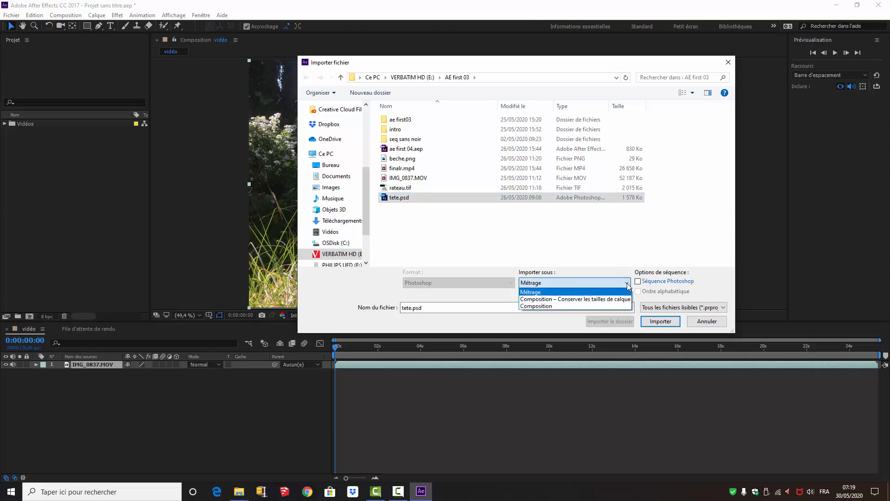
pyautogui.click(567, 299)
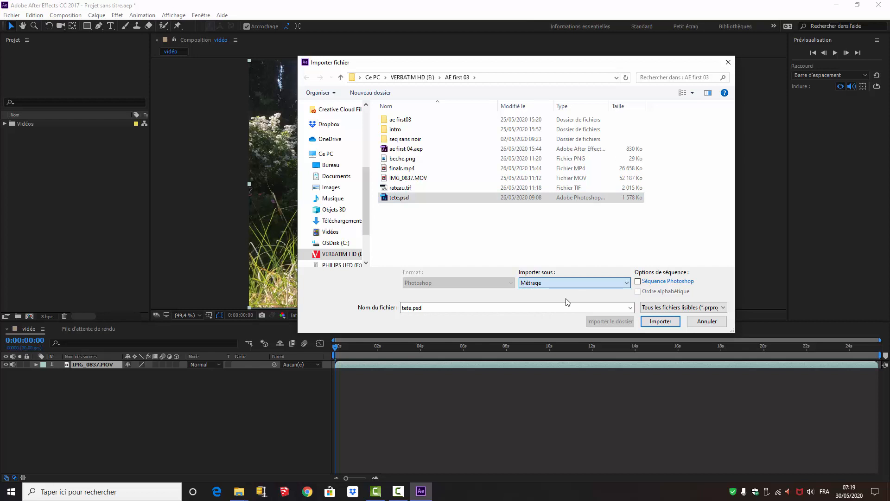
pyautogui.click(667, 328)
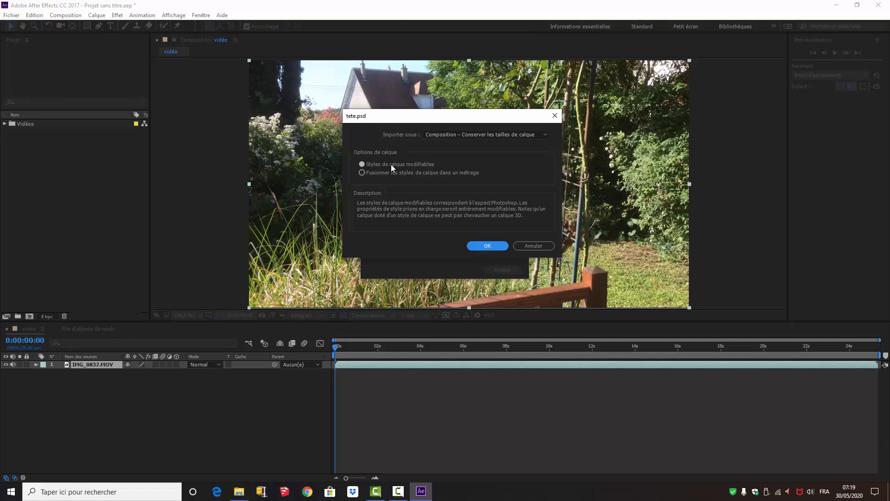
pyautogui.click(491, 246)
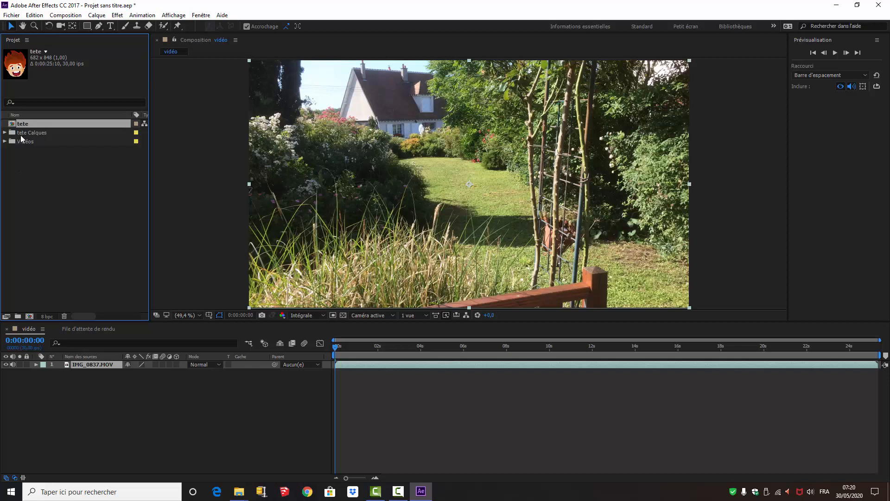
pyautogui.click(5, 133)
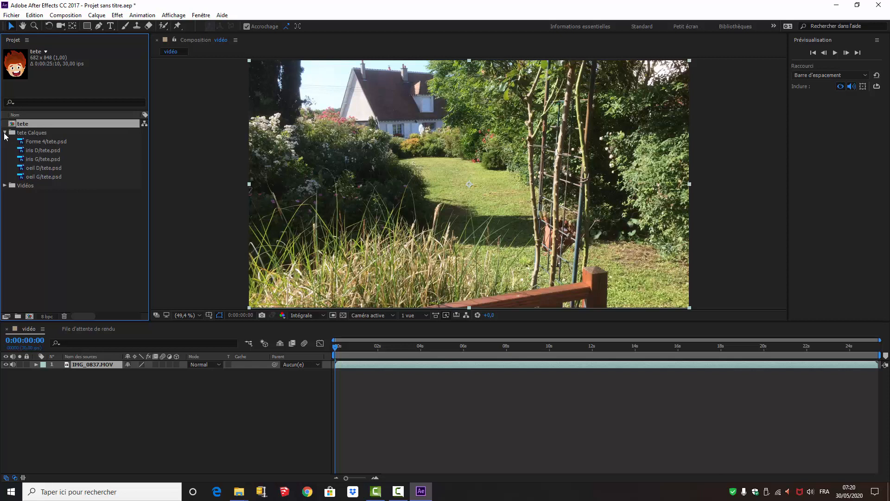
pyautogui.click(5, 133)
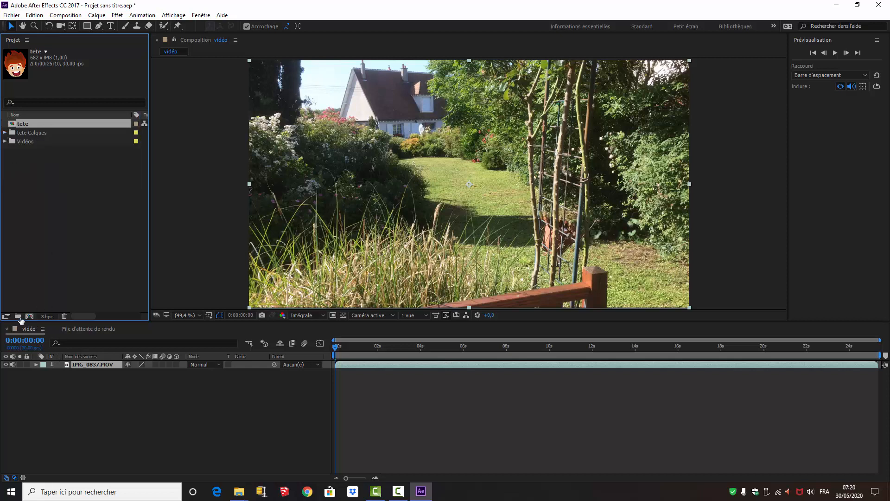
# - Create a project folder named Intro and move the tete composition and the tete Calques folder into it
pyautogui.click(21, 316)
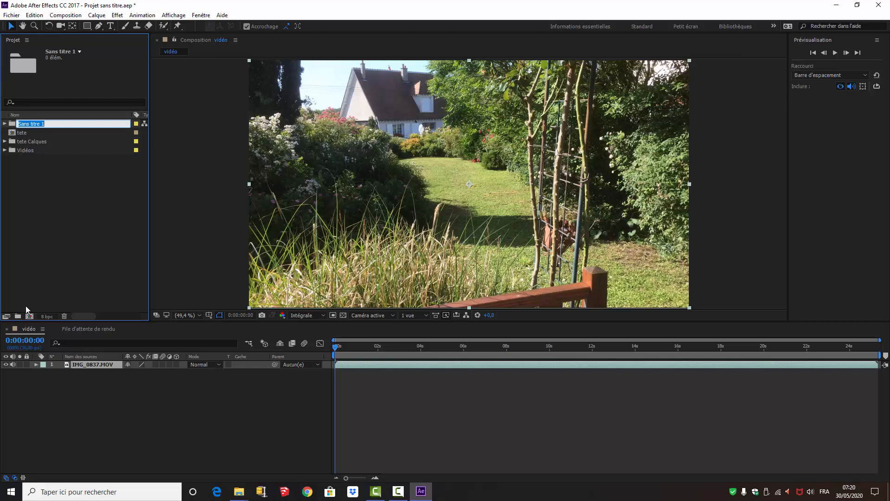
pyautogui.write('Intro')
pyautogui.click(62, 214)
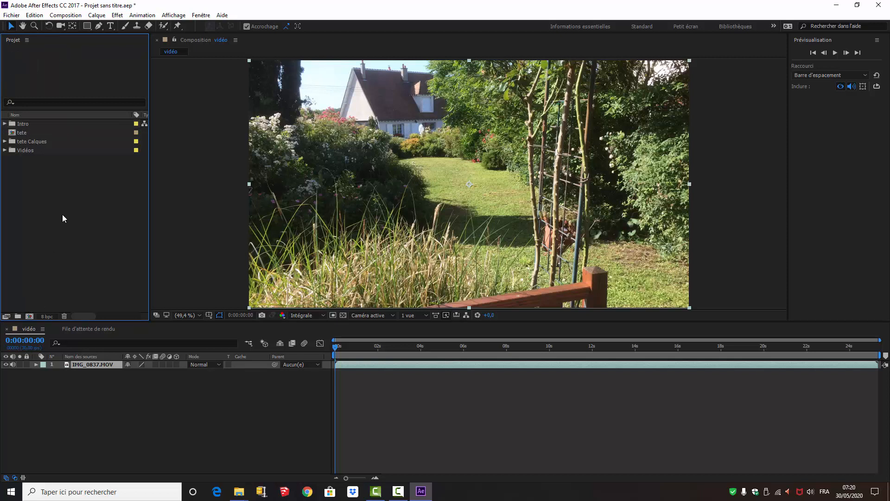
pyautogui.click(21, 134)
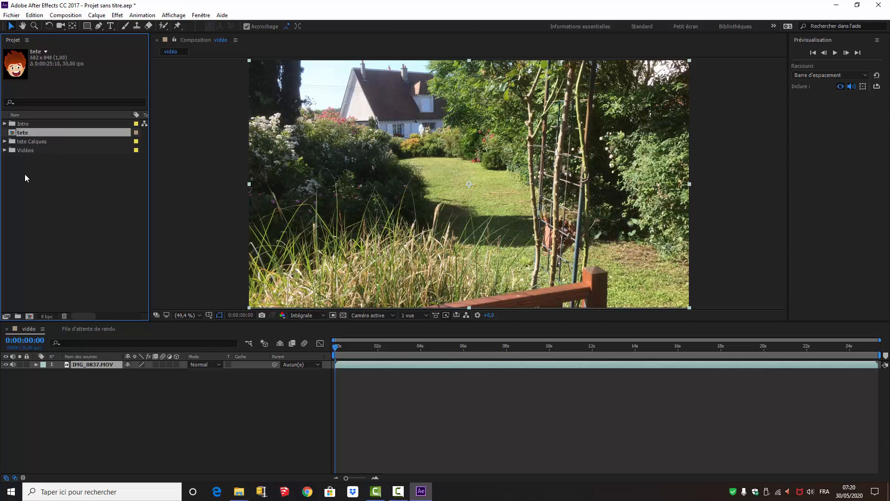
pyautogui.keyDown('ctrl'); pyautogui.click(37, 141); pyautogui.keyUp('ctrl')
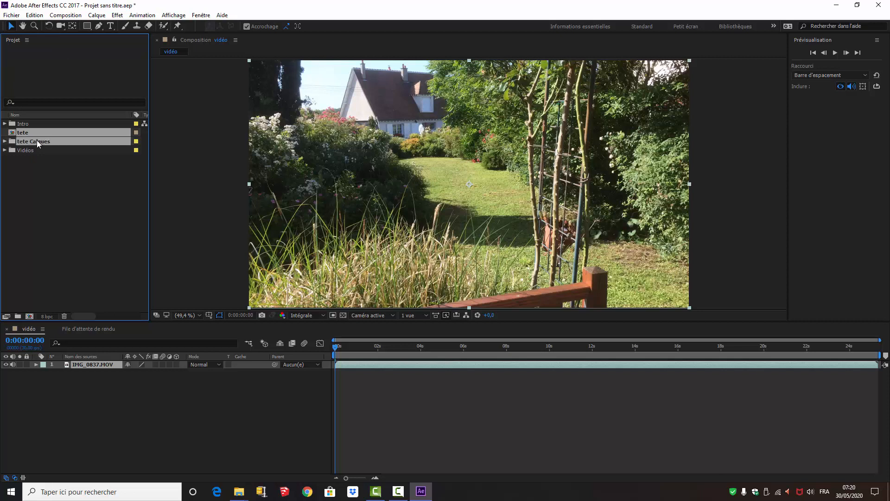
pyautogui.moveTo(33, 133); pyautogui.dragTo(33, 124)
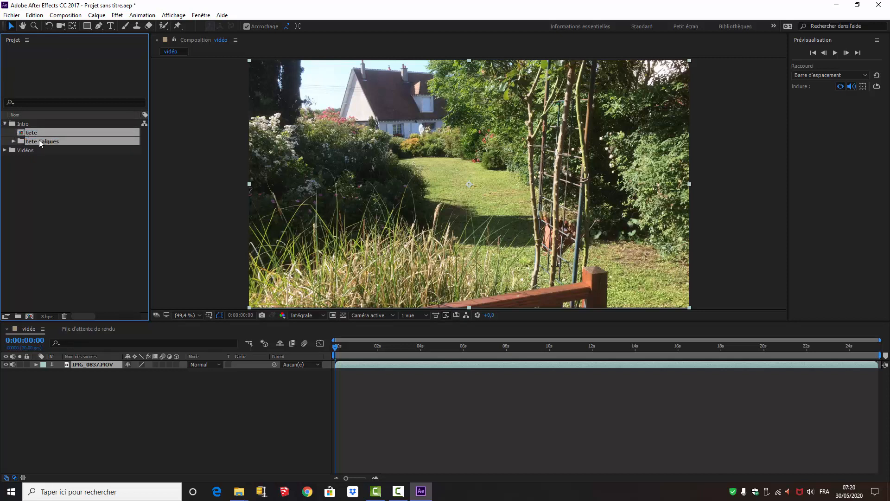
pyautogui.keyDown('ctrl'); pyautogui.click(48, 125); pyautogui.keyUp('ctrl')
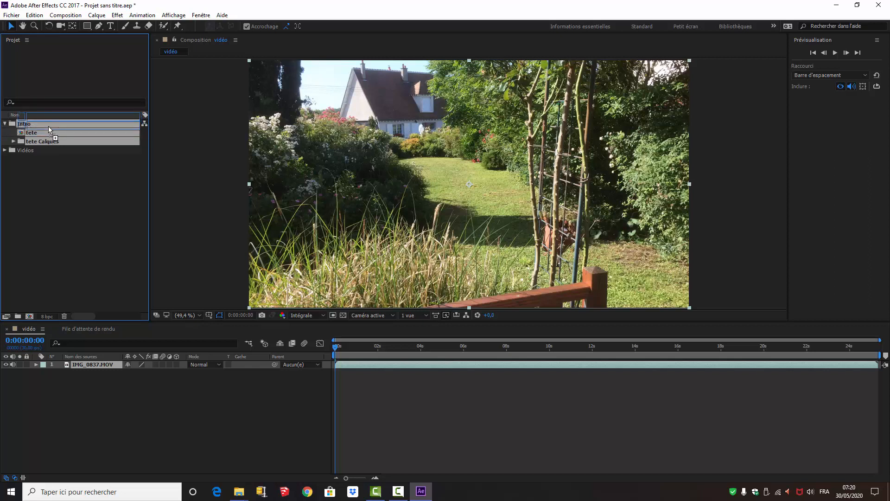
pyautogui.click(5, 124)
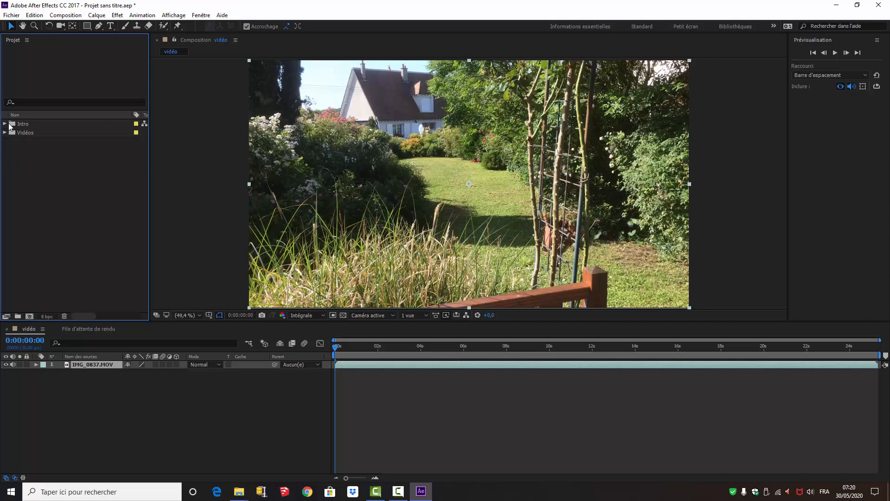
# - Bring the kisspng-watering-cans-photoscape PNG from the fichiers folder in File Explorer into the project's Intro folder
pyautogui.click(5, 124)
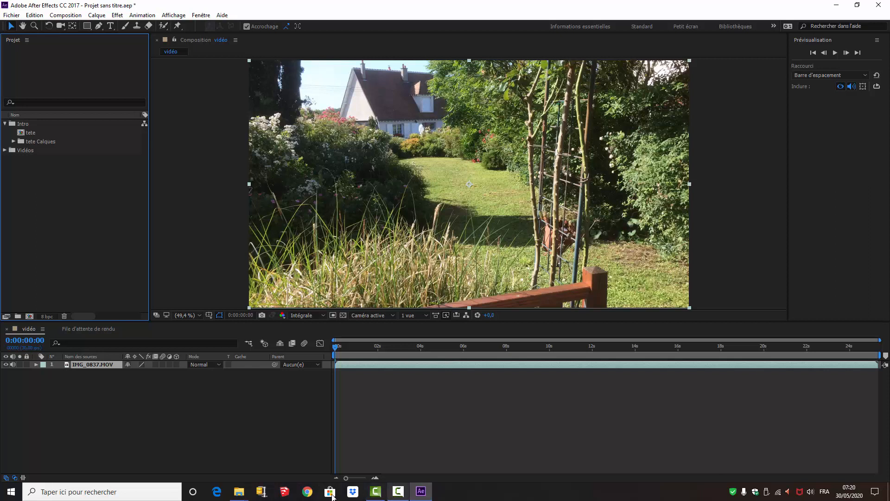
pyautogui.click(239, 493)
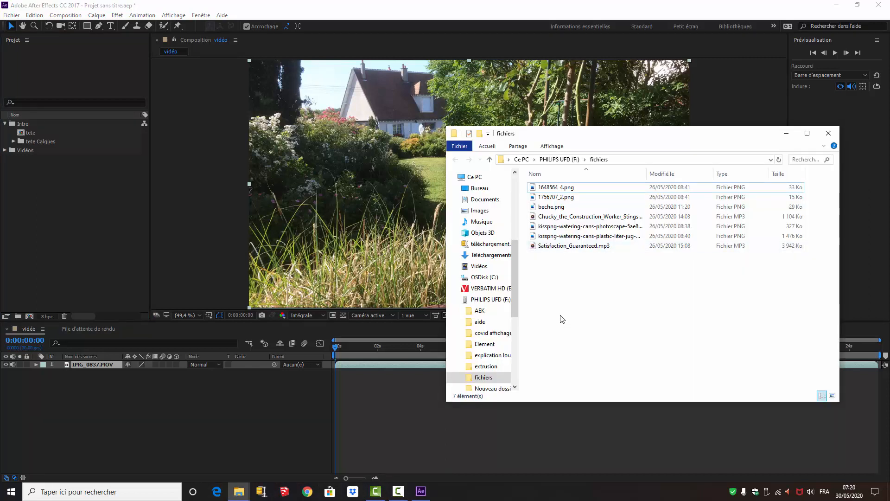
pyautogui.click(580, 229)
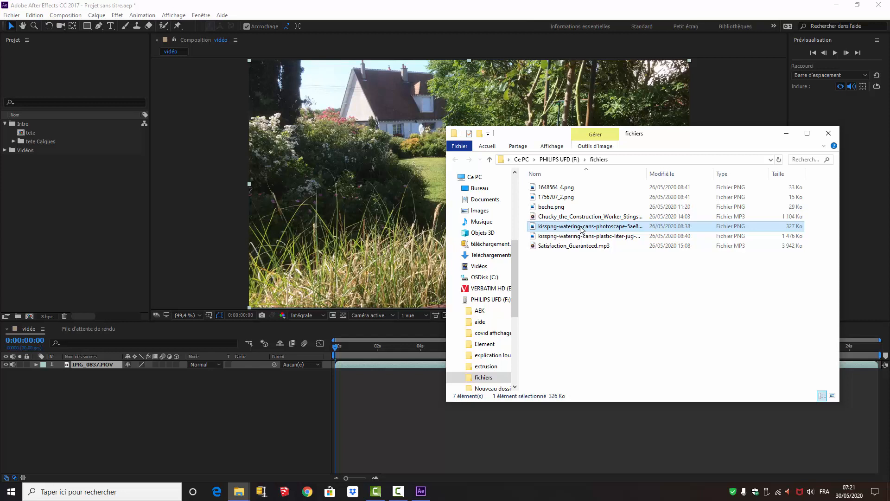
pyautogui.moveTo(581, 229); pyautogui.dragTo(48, 129)
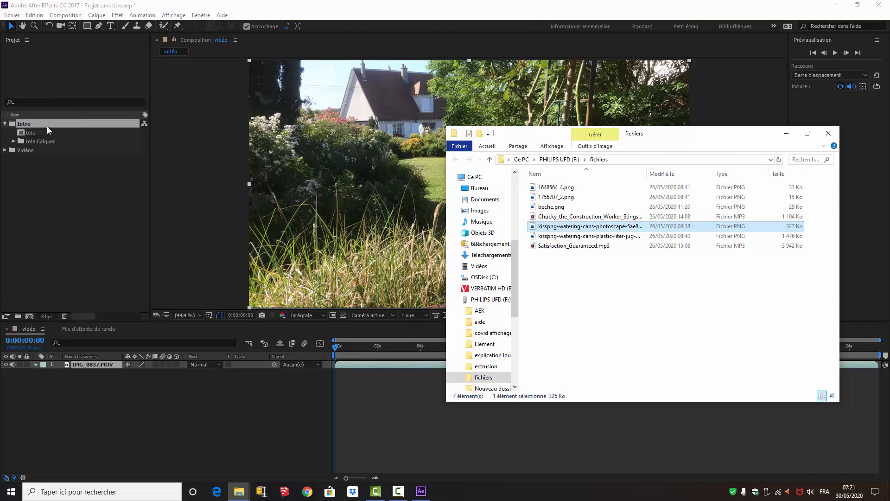
pyautogui.click(84, 195)
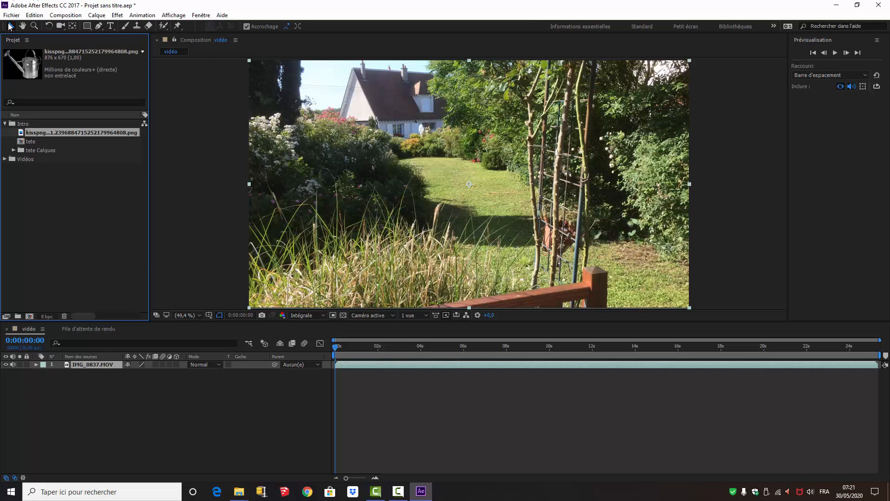
# - Import beche.png from the AE first 03 folder as Métrage and move it into the project's Intro folder
pyautogui.doubleClick(63, 253)
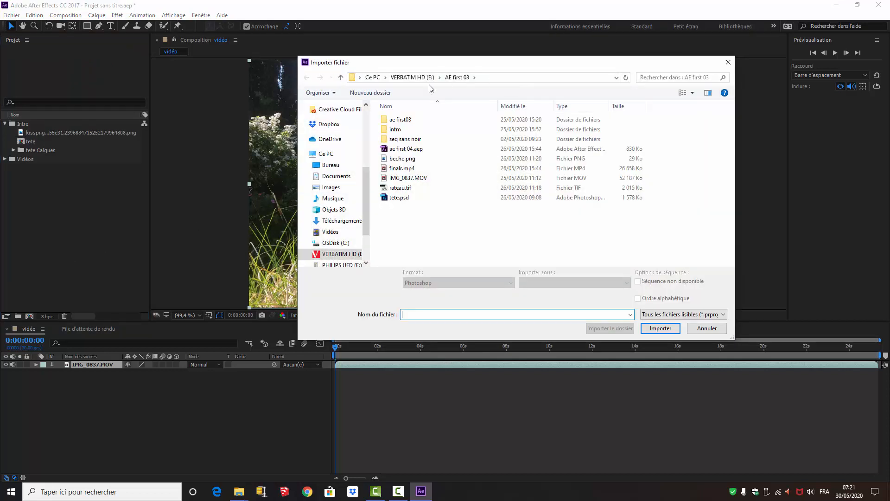
pyautogui.click(404, 159)
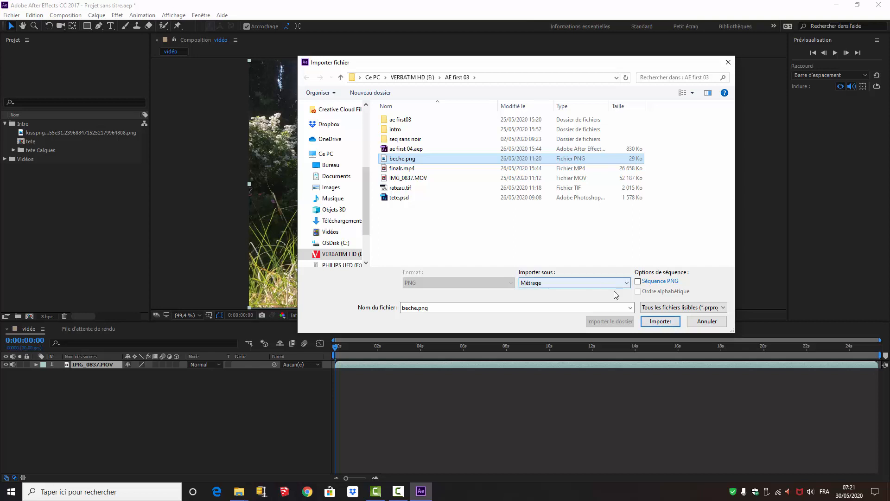
pyautogui.click(661, 322)
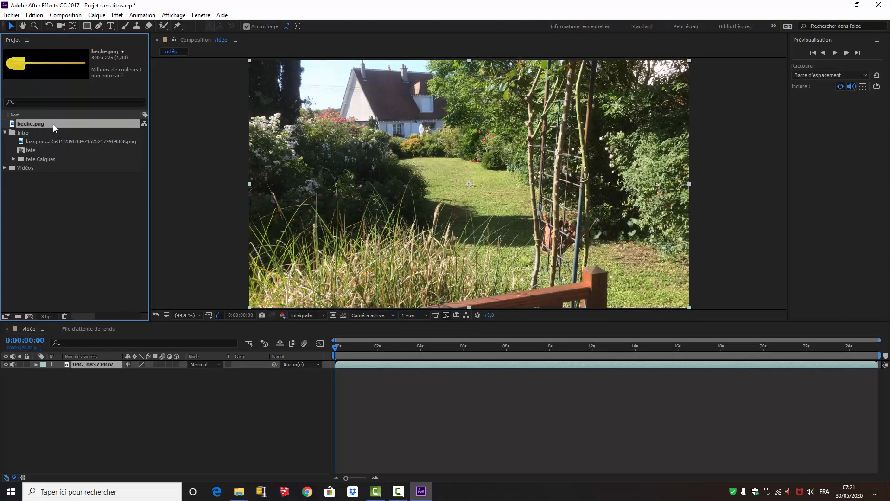
pyautogui.moveTo(27, 125); pyautogui.dragTo(30, 144)
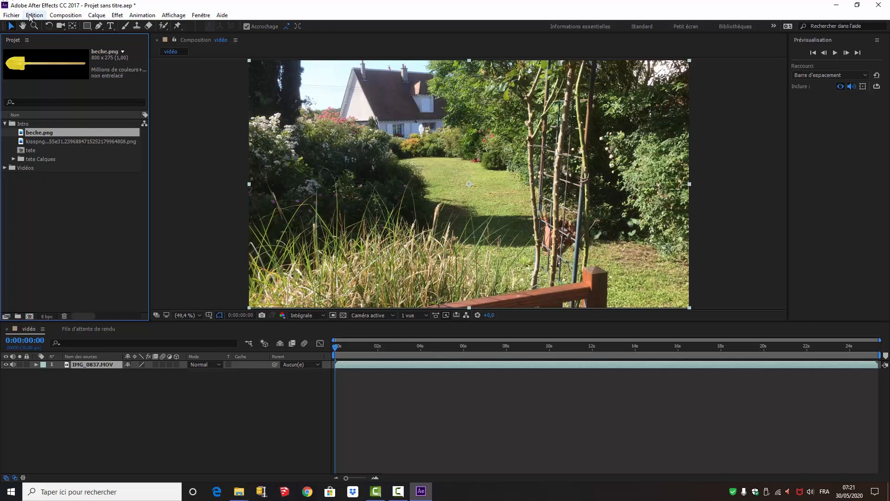
# - Import rateau.tif as Métrage into the Intro folder with its alpha interpreted as "Direct - sans cache", and collapse the Intro folder
pyautogui.click(9, 17)
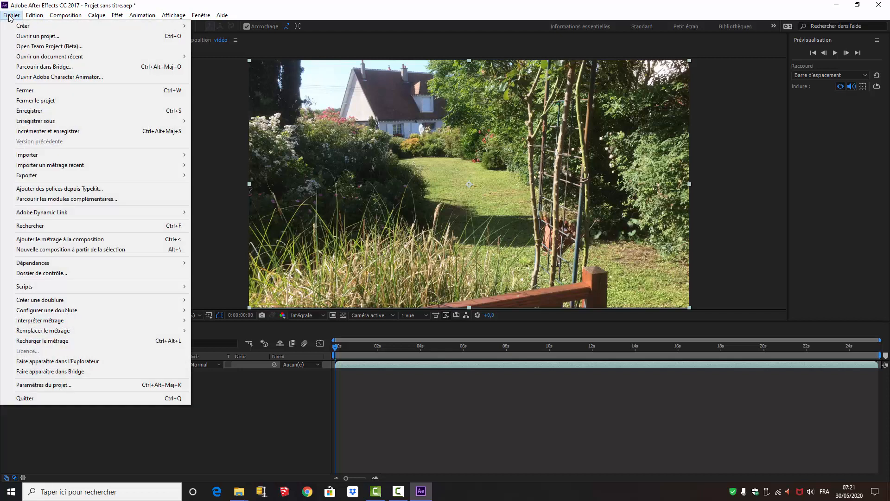
pyautogui.moveTo(121, 155)
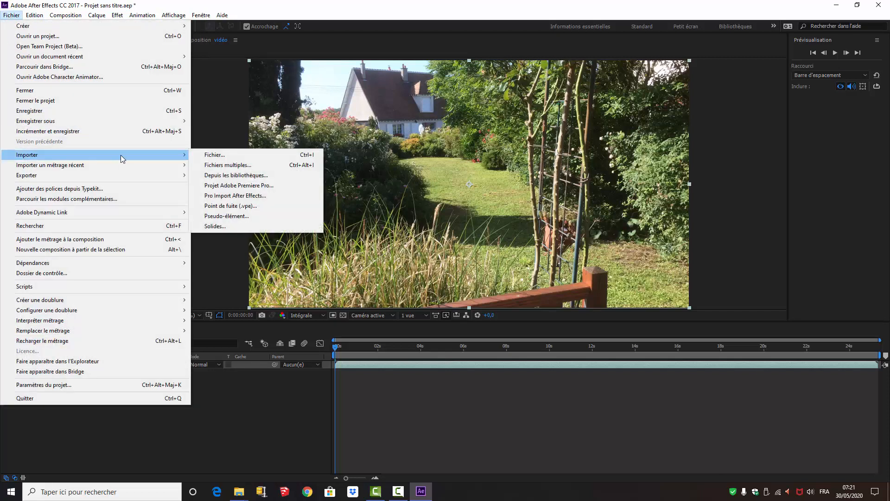
pyautogui.click(233, 157)
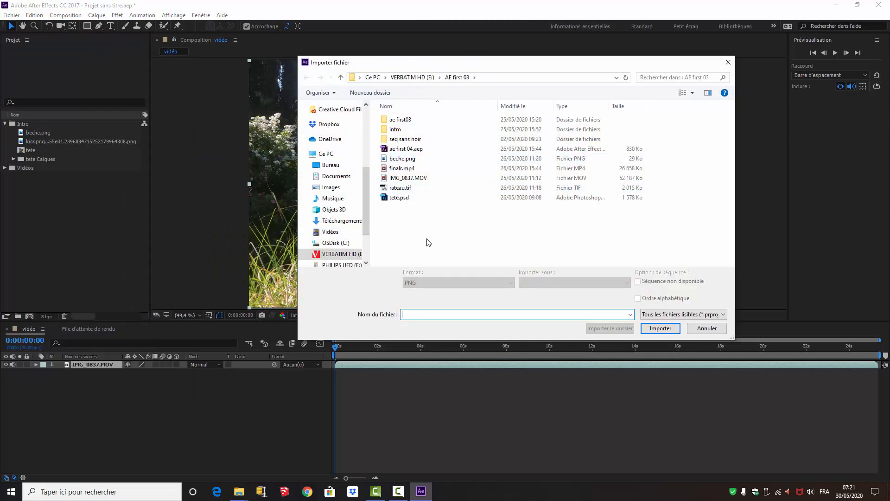
pyautogui.click(402, 188)
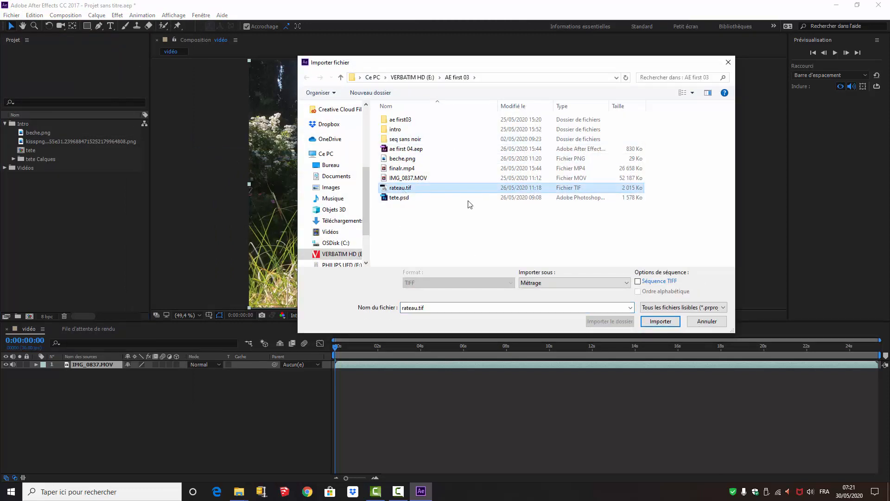
pyautogui.click(662, 323)
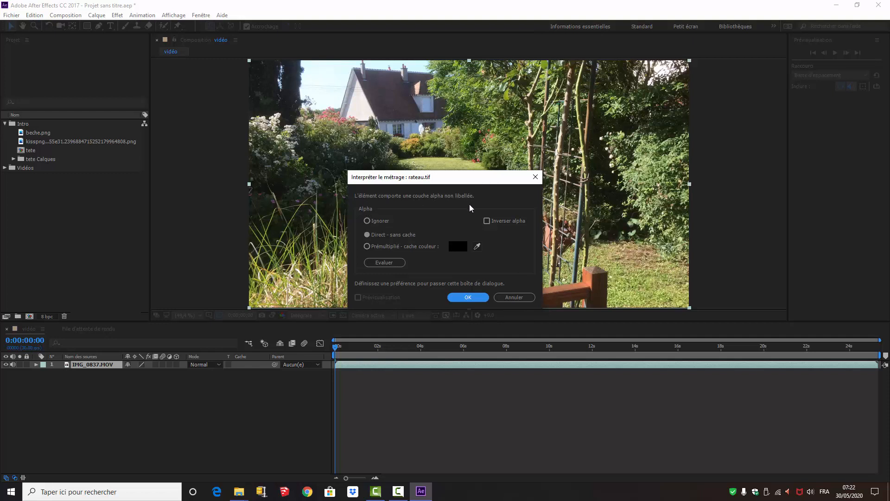
pyautogui.click(470, 300)
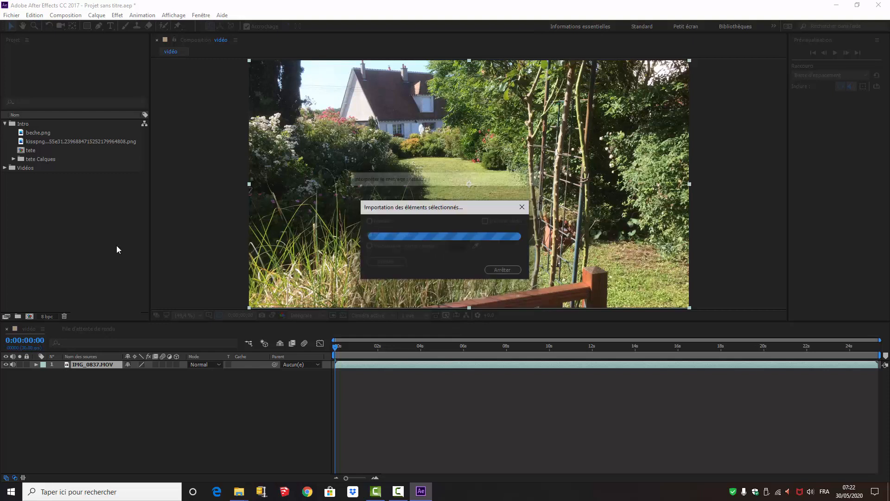
pyautogui.click(5, 124)
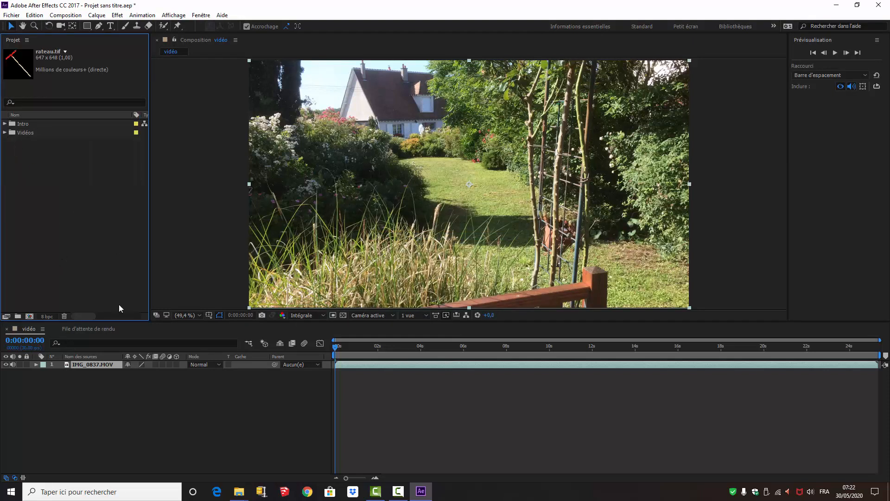
# - Create a new project folder named music
pyautogui.click(17, 316)
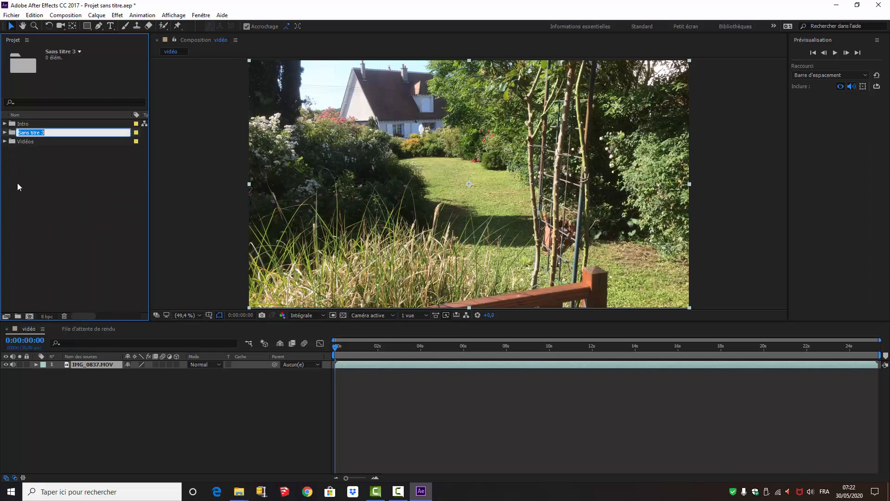
pyautogui.write('music')
pyautogui.press('Return')
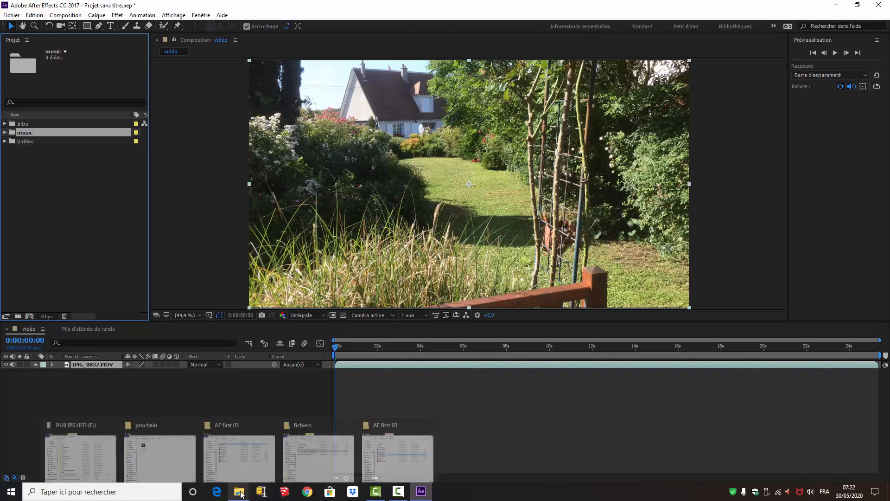
# - Bring Satisfaction_Guaranteed.mp3 and Chucky_the_Construction_Worker_Stings.mp3 from the fichiers folder in File Explorer into the project's music folder
pyautogui.moveTo(239, 492)
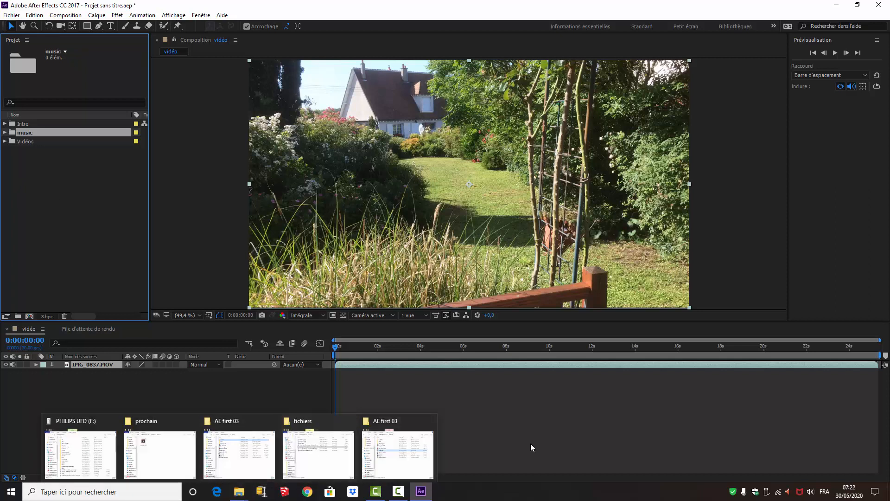
pyautogui.click(339, 452)
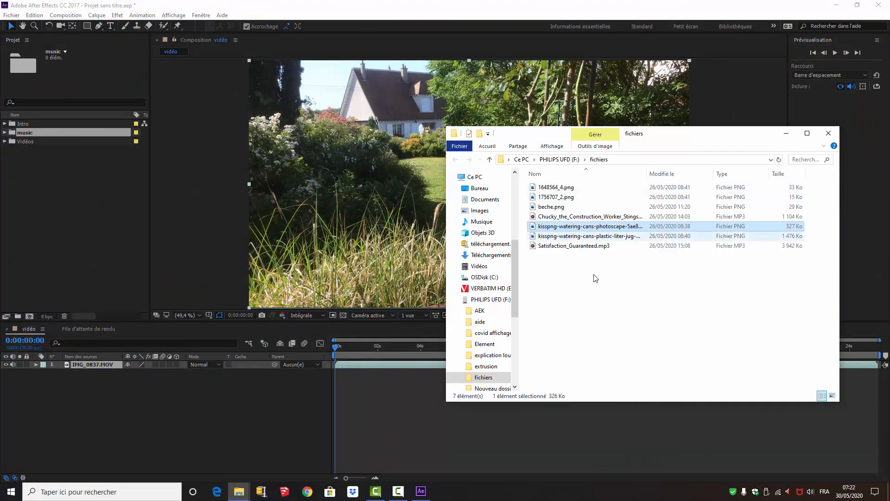
pyautogui.click(564, 247)
pyautogui.moveTo(564, 248); pyautogui.dragTo(39, 135)
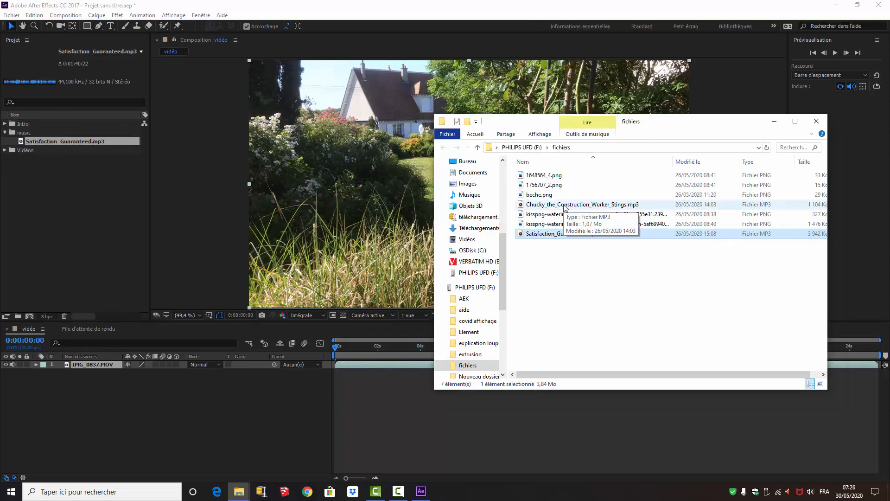
pyautogui.click(566, 204)
pyautogui.moveTo(517, 207); pyautogui.dragTo(90, 139)
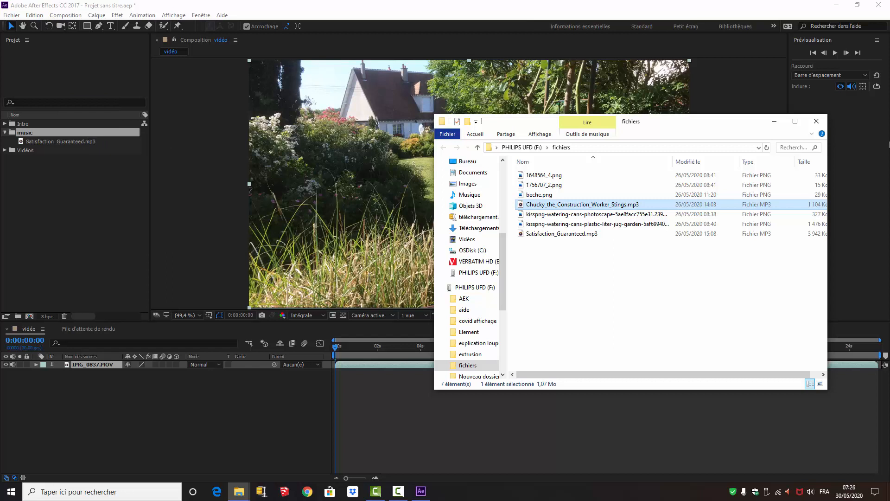
pyautogui.click(830, 145)
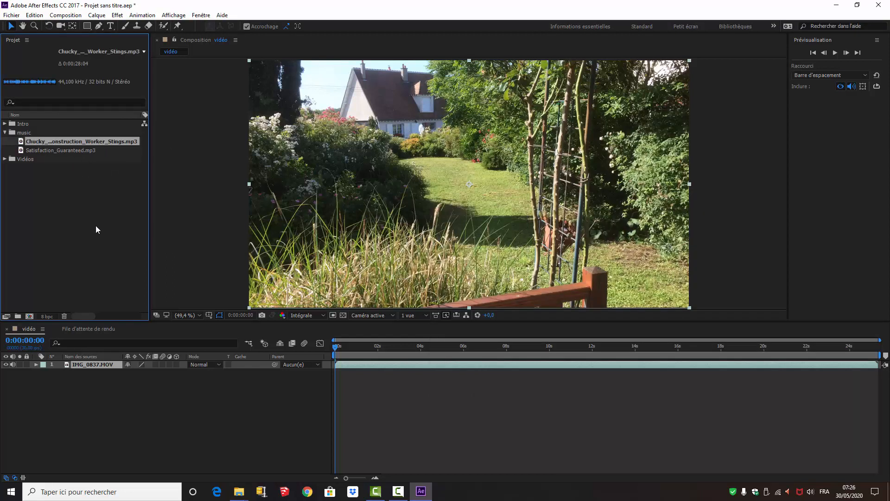
pyautogui.click(5, 132)
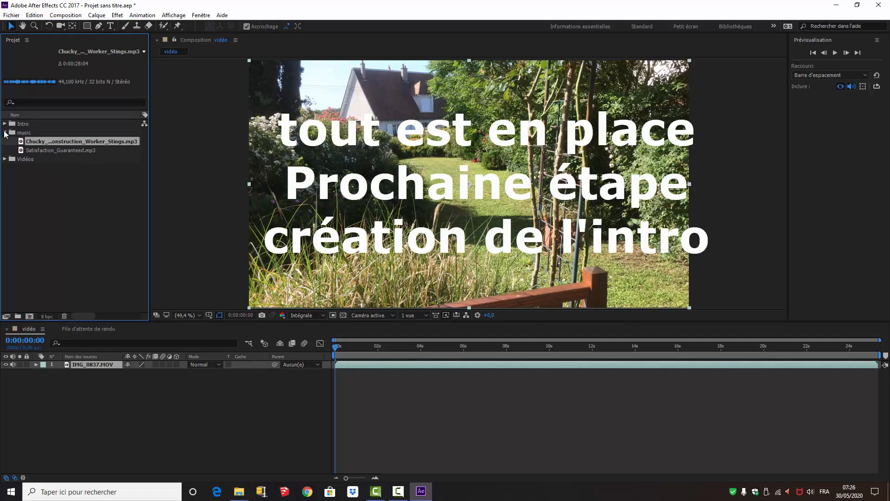